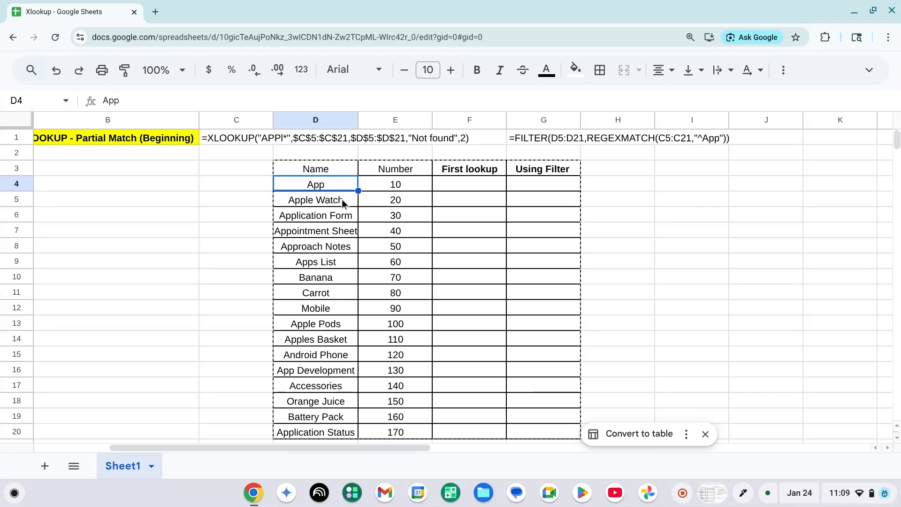
Look over the name and number table and its First lookup and Using Filter columns
key("Down")
key("Down")
key("Down")
key("Down")
key("Down")
key("Down")
key("Right")
key("Right")
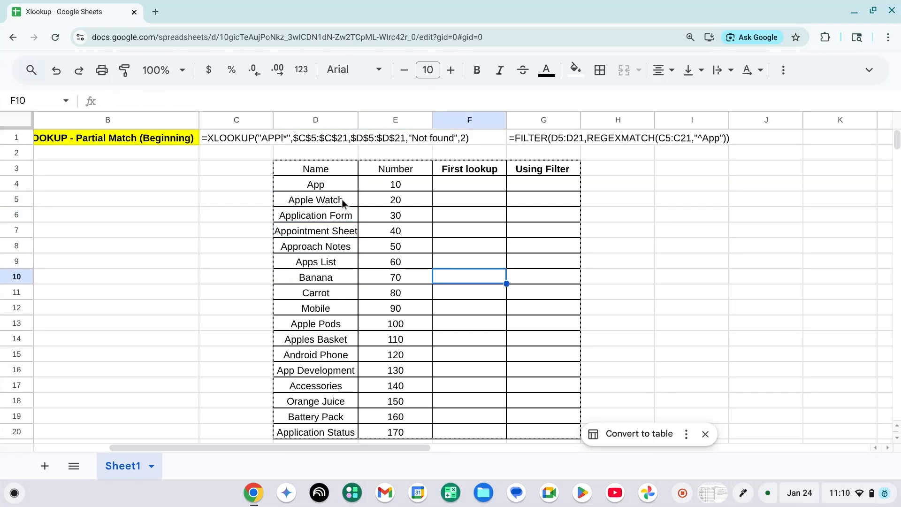
key("ctrl+Up")
key("Right")
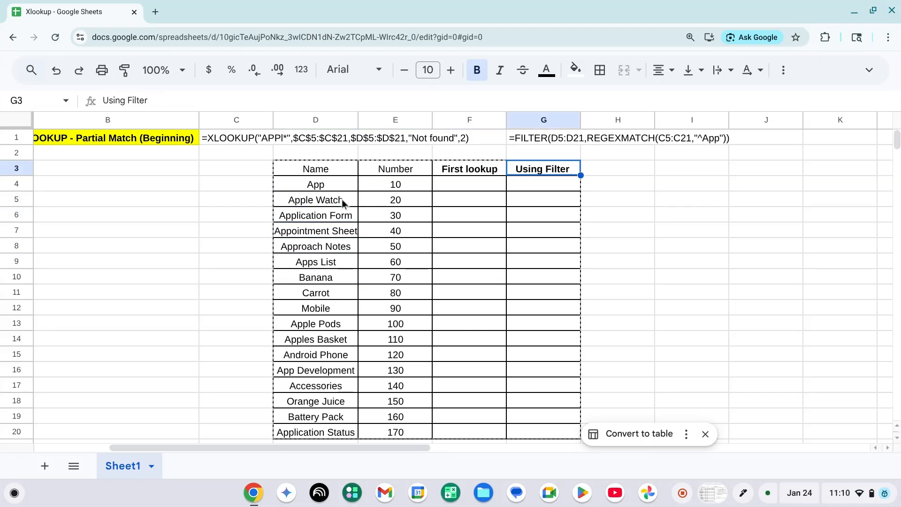
key("Left")
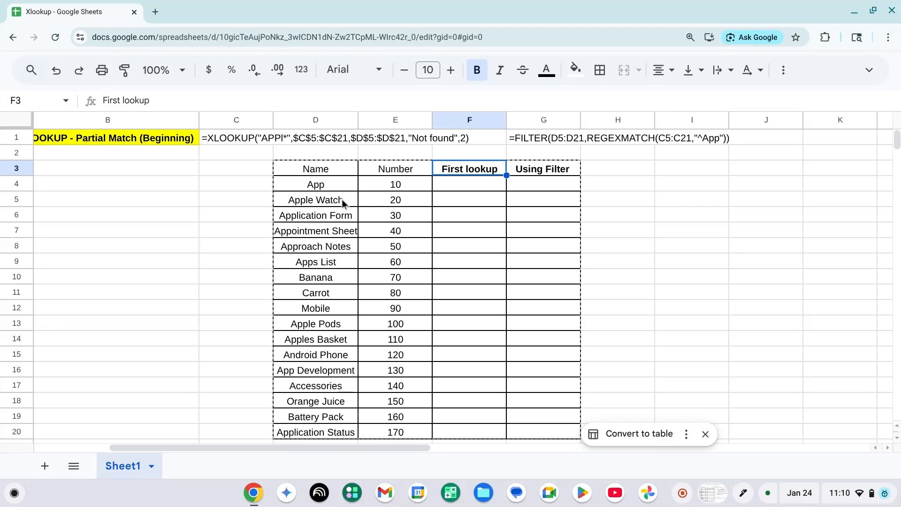
Start an XLOOKUP formula in F4 under First lookup with the wildcard search key "APP*"
key("Down")
type("=")
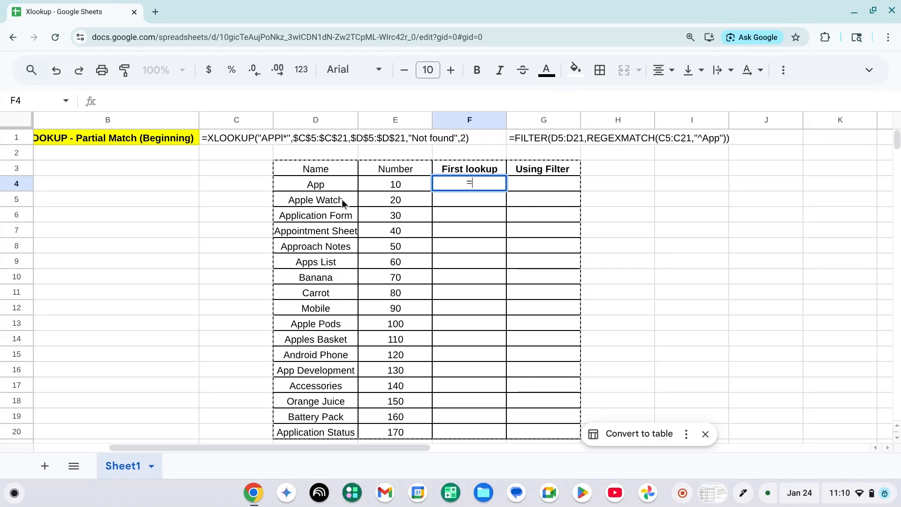
type("Xlook")
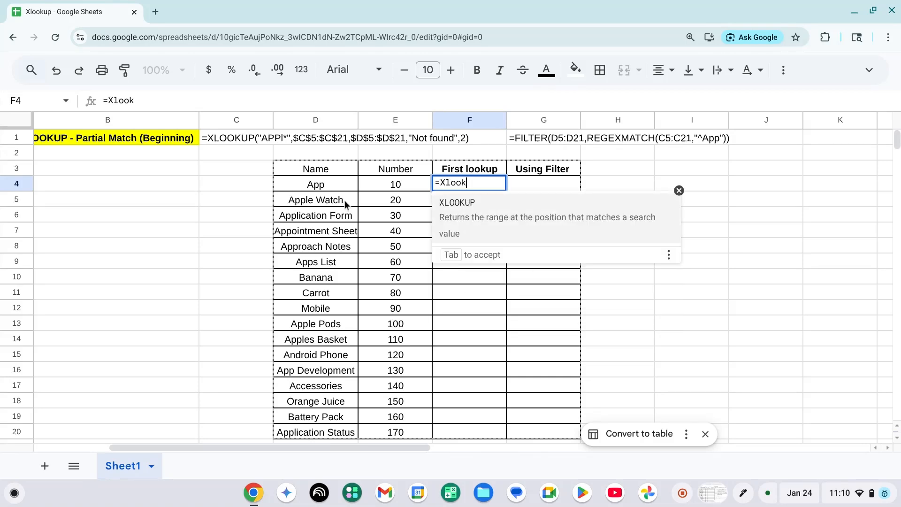
left_click(451, 208)
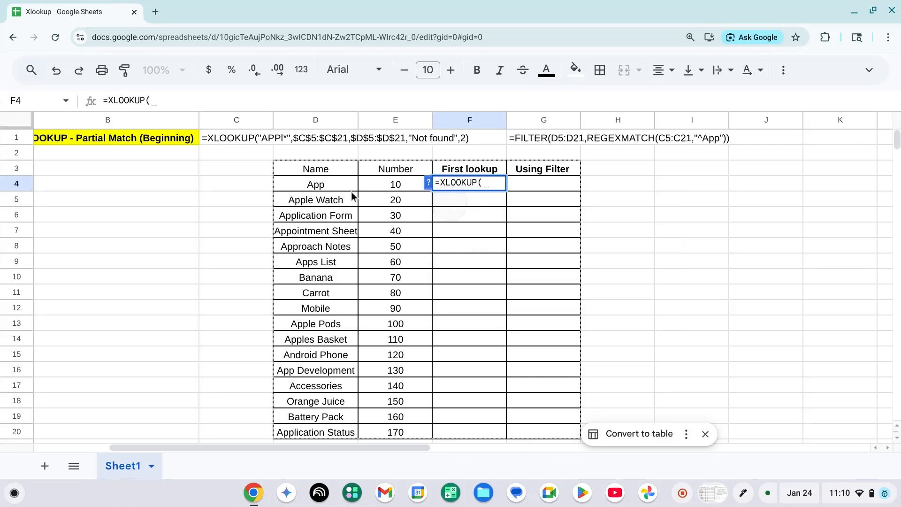
left_click(322, 187)
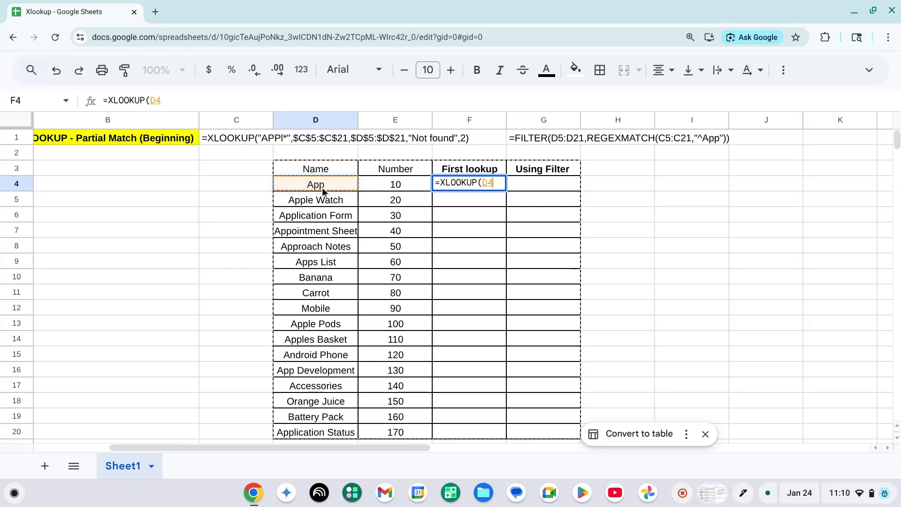
key("BackSpace")
key("BackSpace")
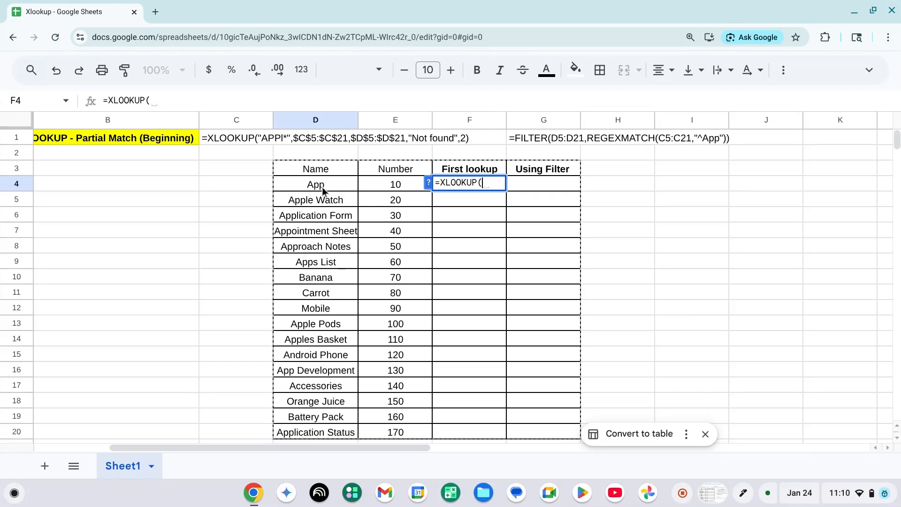
type("\"APP")
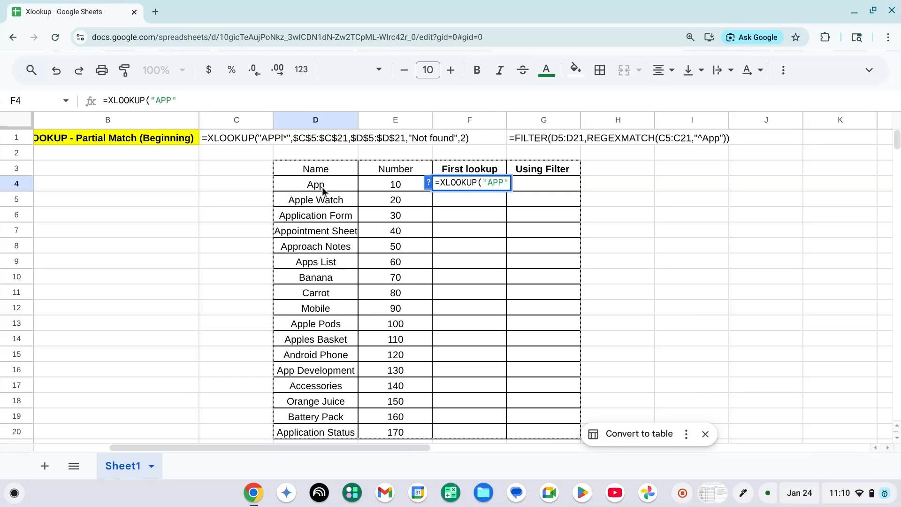
type("L")
key("BackSpace")
type("*\",")
Add the names D4:D20 as the lookup range and the numbers E4:E20 as the result range
left_click(329, 184)
key("ctrl+shift+Down")
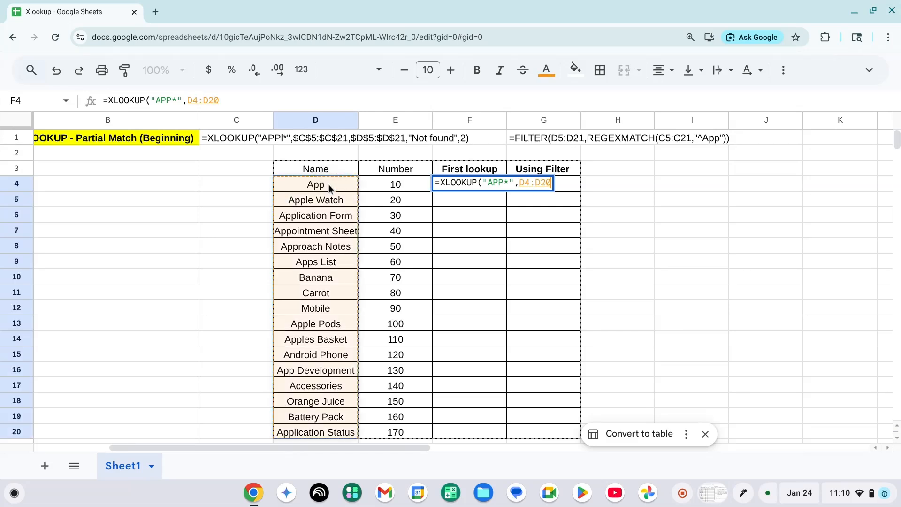
type(",")
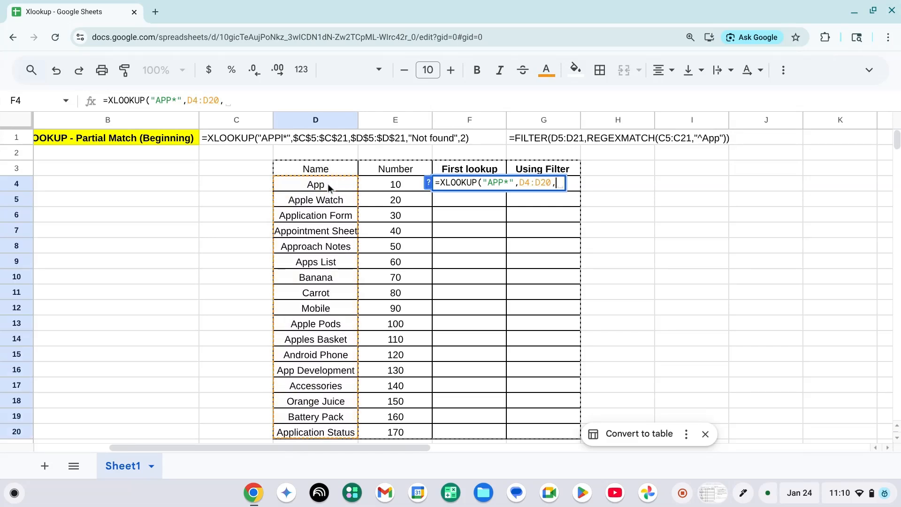
left_click(412, 185)
key("ctrl+shift+Down")
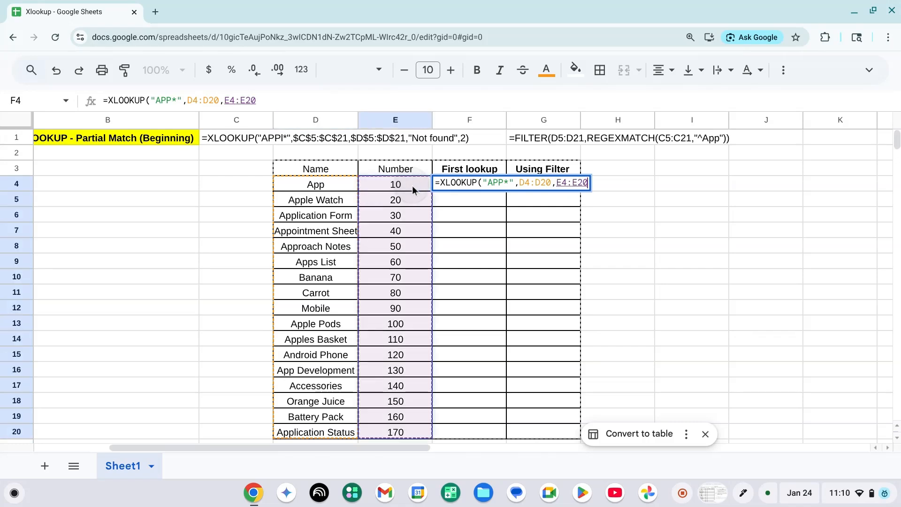
type(",")
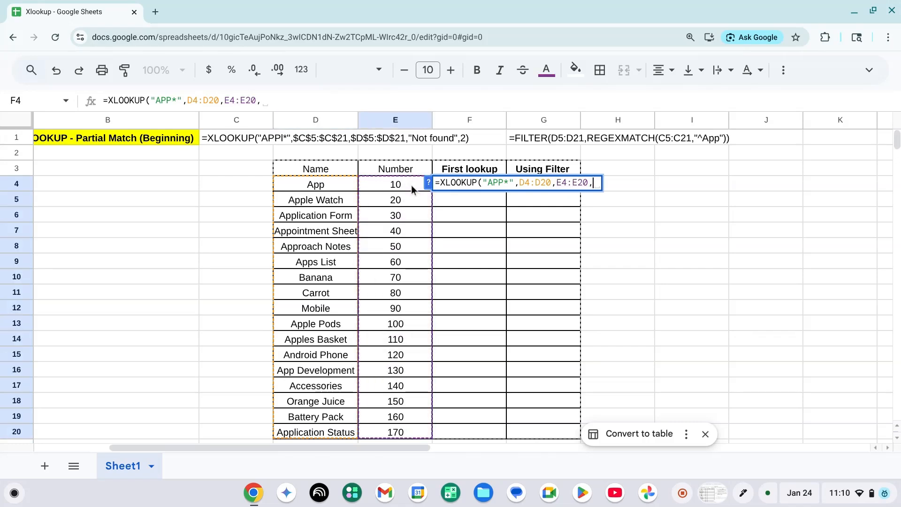
Add "NA" as the missing value and 2 as the match mode of the XLOOKUP formula
type("\"NA\"")
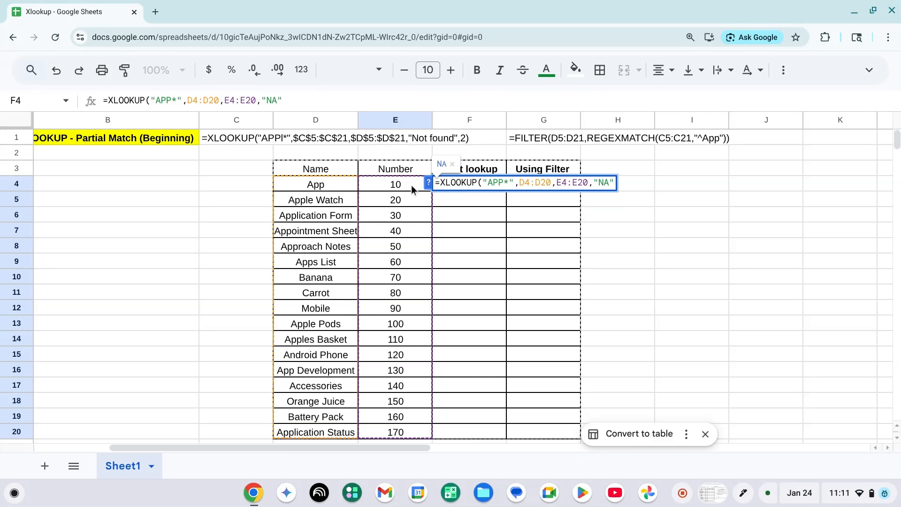
type(",2)")
key("BackSpace")
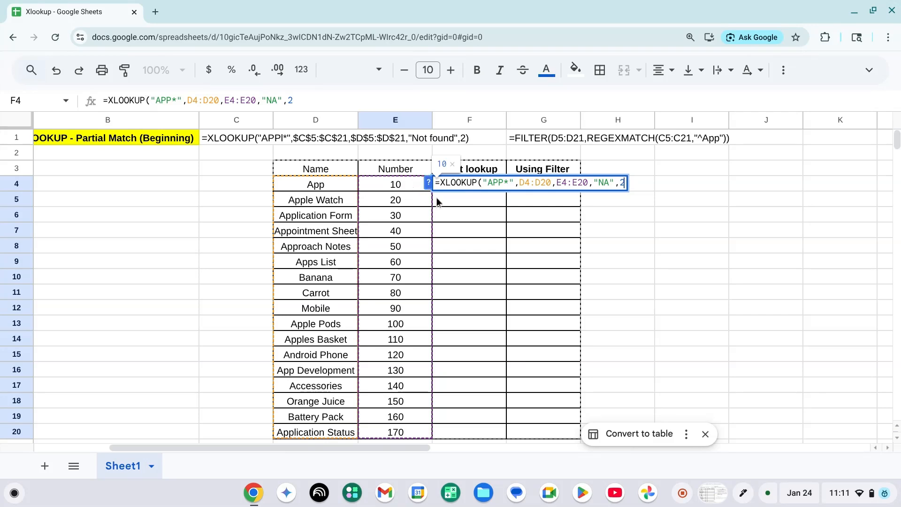
Read the match_mode description in the XLOOKUP help, and complete and enter the formula in F4
left_click(428, 182)
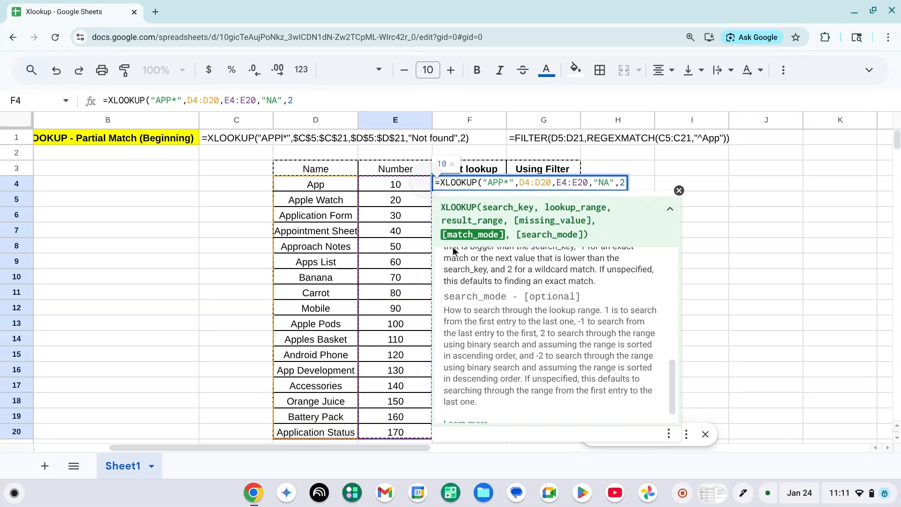
scroll(474, 297, "up", 8)
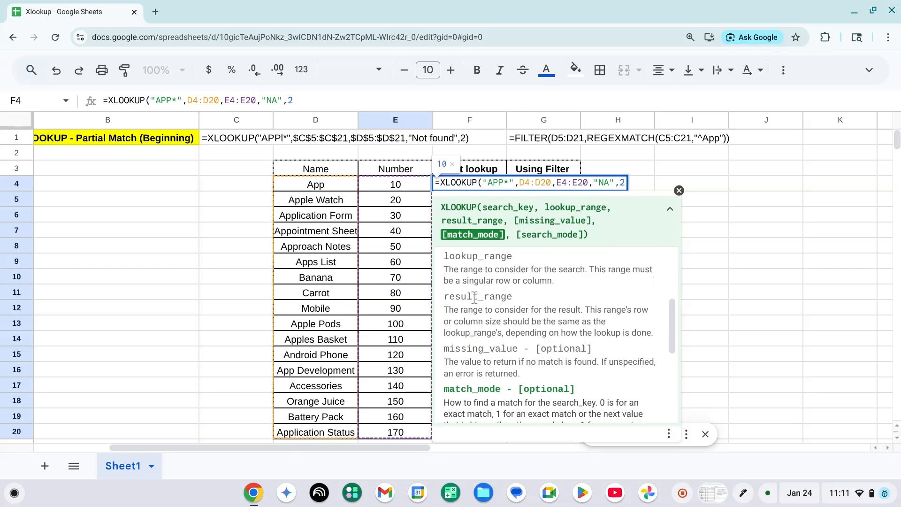
scroll(476, 345, "down", 3)
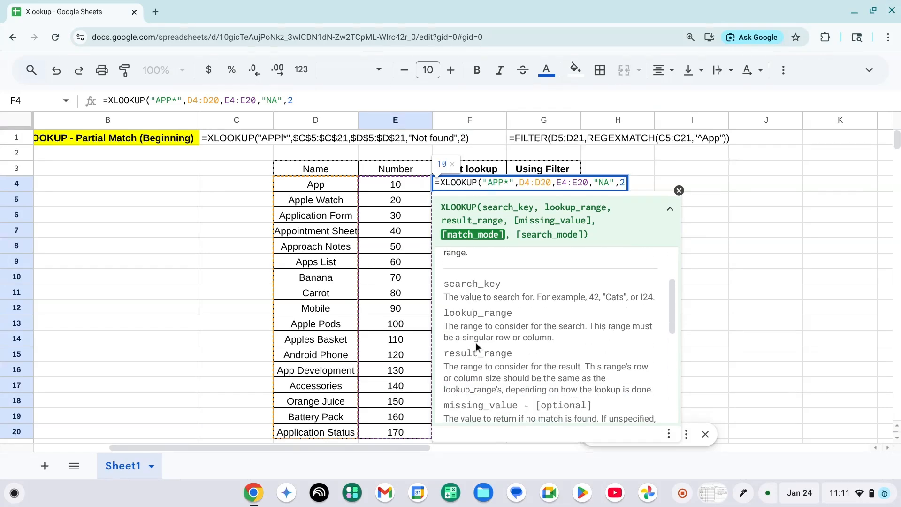
scroll(476, 342, "down", 3)
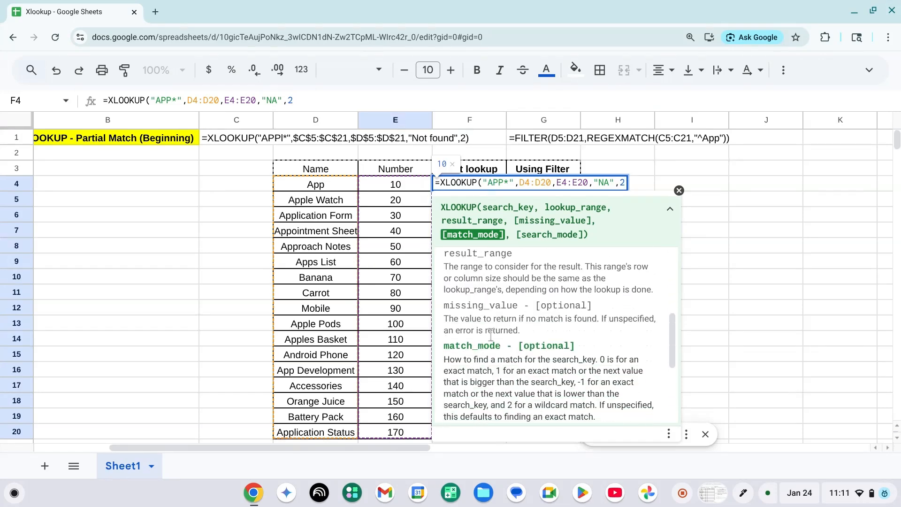
scroll(491, 335, "down", 3)
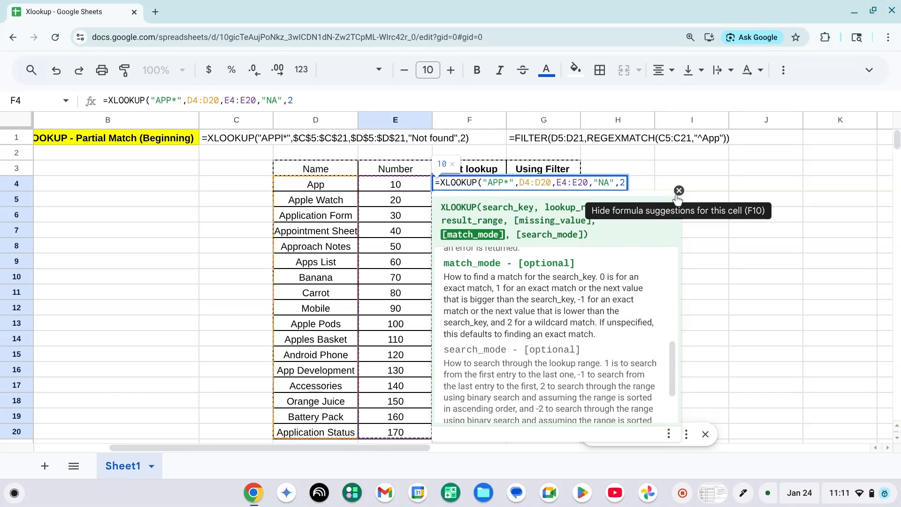
type(")")
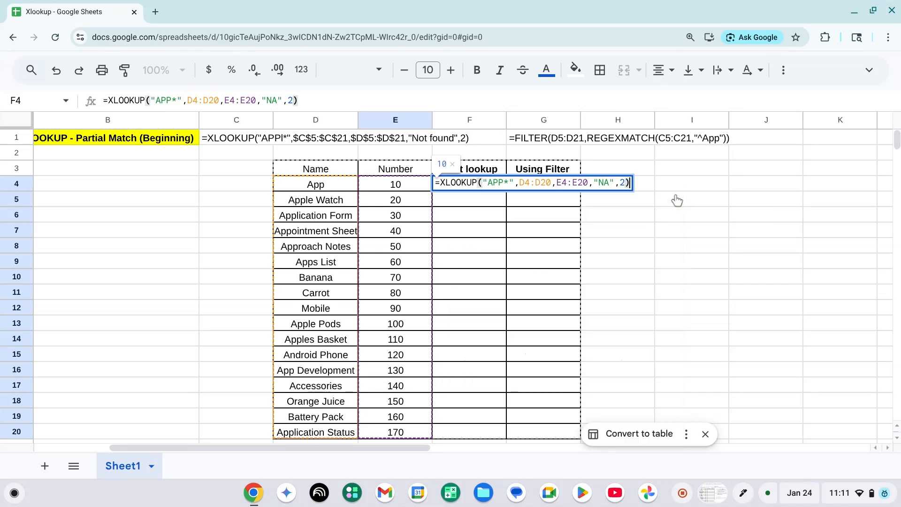
key("Return")
key("Up")
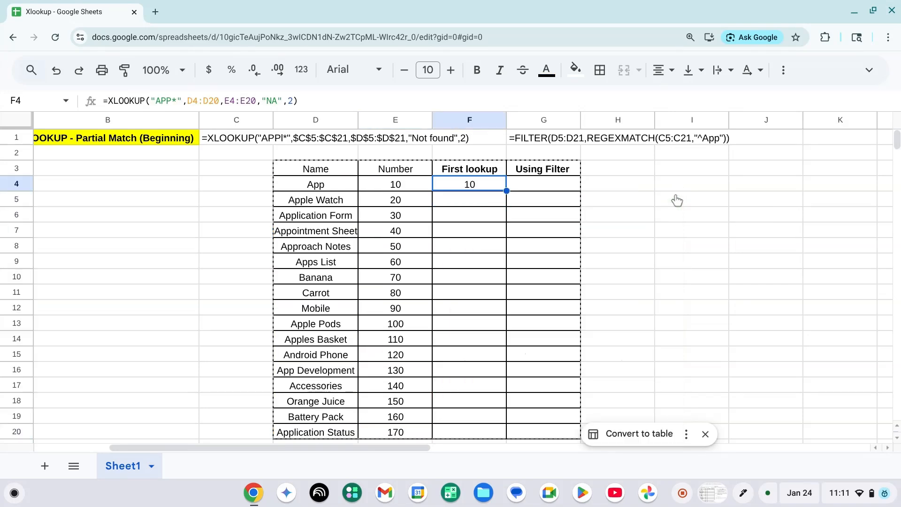
Compare the First lookup result in F4 with the App row and inspect the XLOOKUP formula
key("Left")
key("Left")
key("Right")
key("Right")
key("Left")
key("Left")
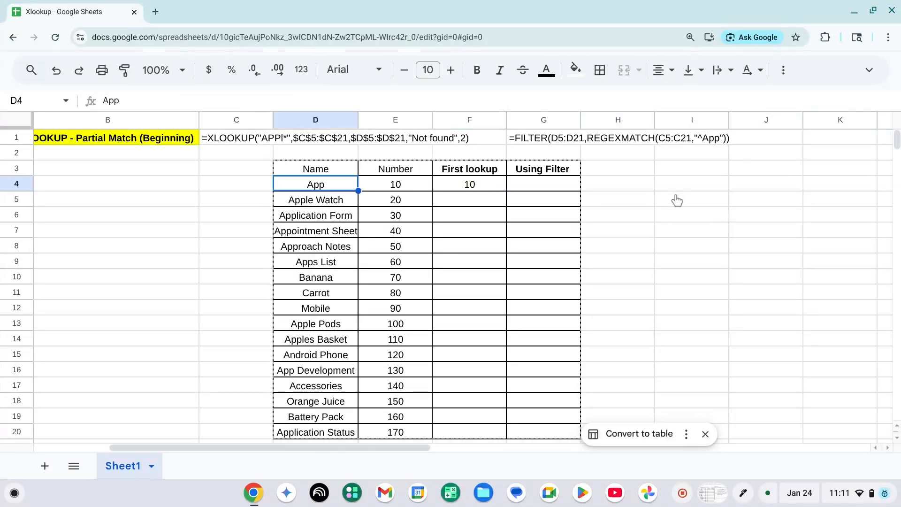
key("Right")
key("Right")
key("F2")
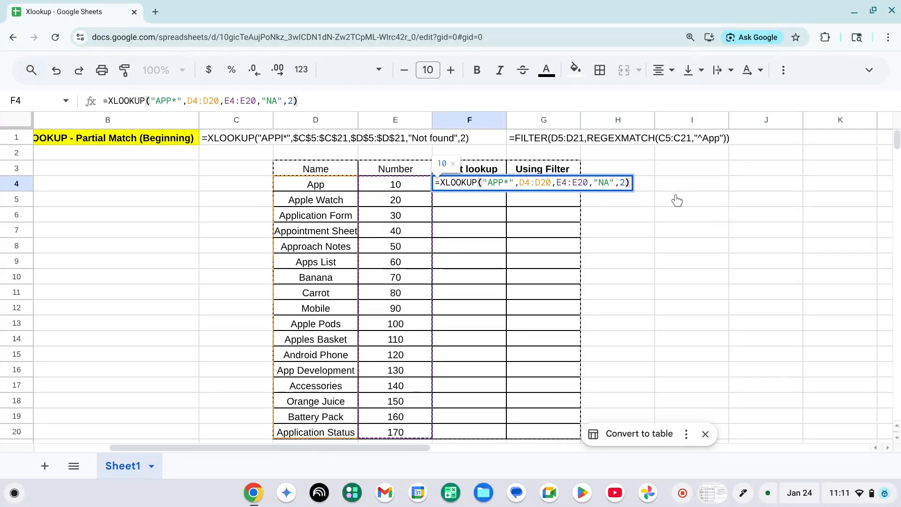
key("Escape")
key("Left")
key("Left")
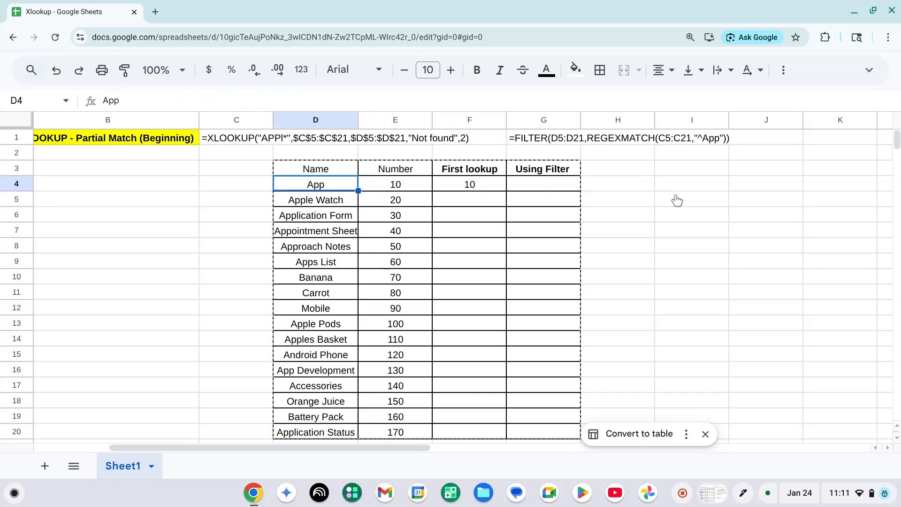
key("shift+Right")
key("Left")
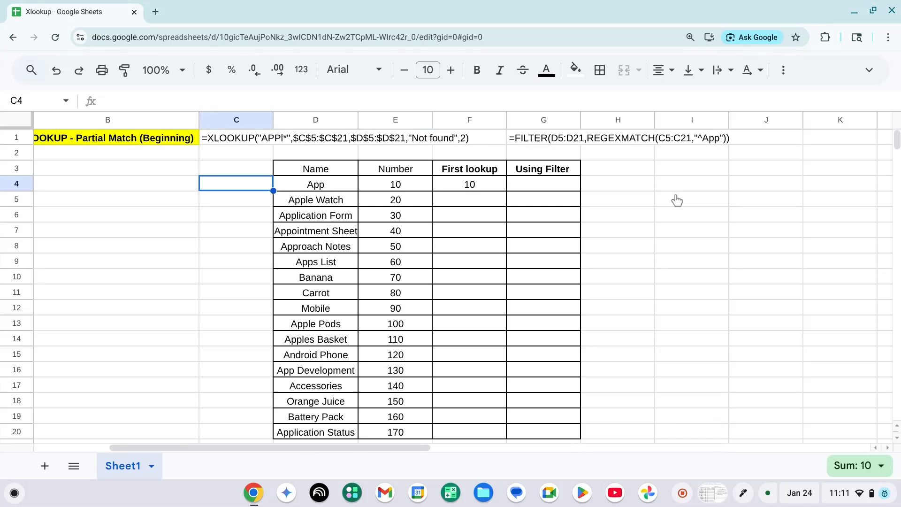
key("Right")
key("Down")
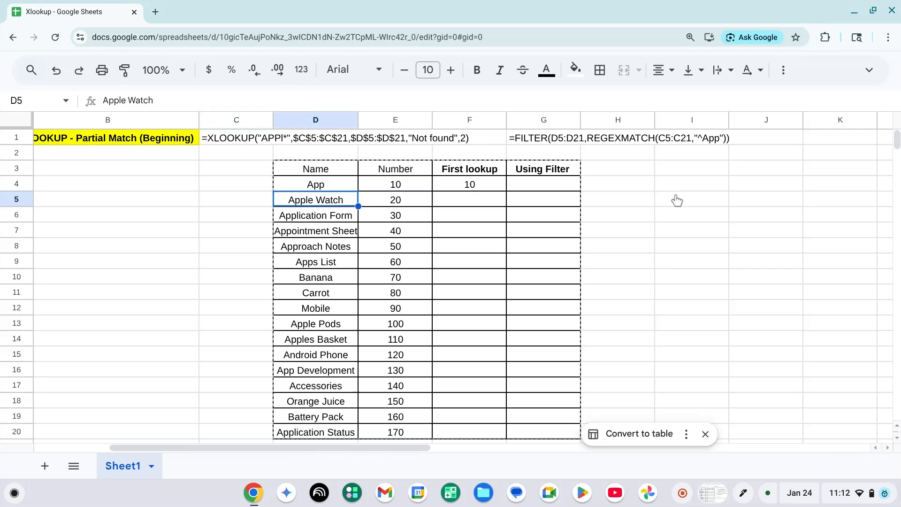
Examine the remaining names from D5 to D16 for other entries beginning with App
key("shift+Down")
key("shift+Down")
key("shift+Down")
key("shift+Down")
key("shift+Down")
key("shift+Down")
key("shift+Down")
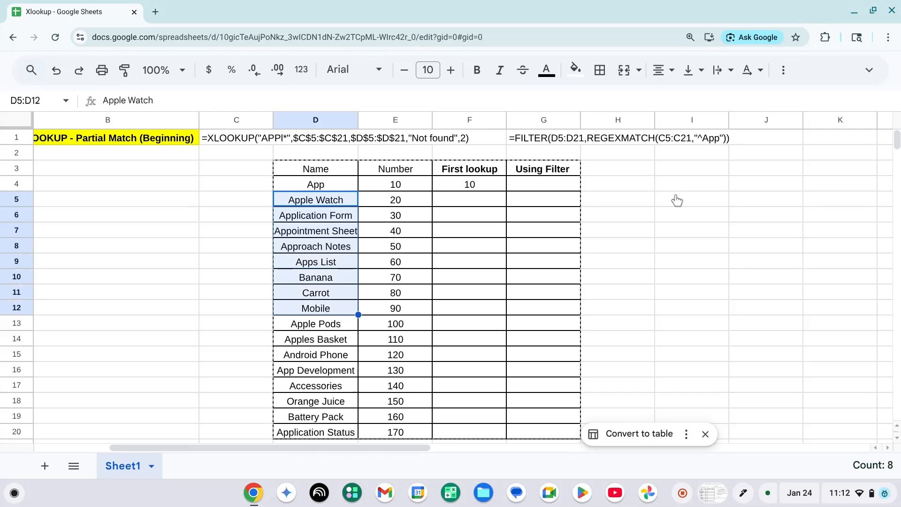
key("shift+Down")
key("shift+Down")
key("shift+Down")
key("shift+Down")
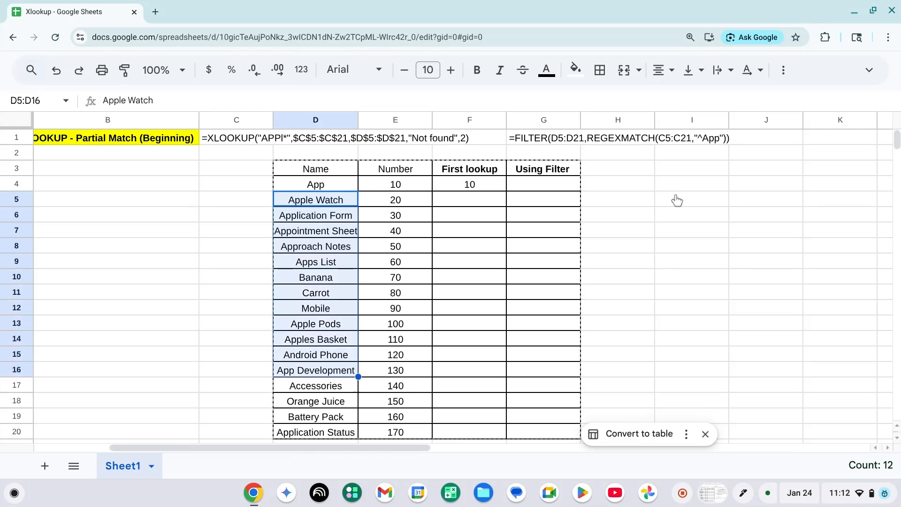
Make the lookup range in F4's XLOOKUP formula absolute as $D$4:$D$20
key("Right")
key("Right")
key("Up")
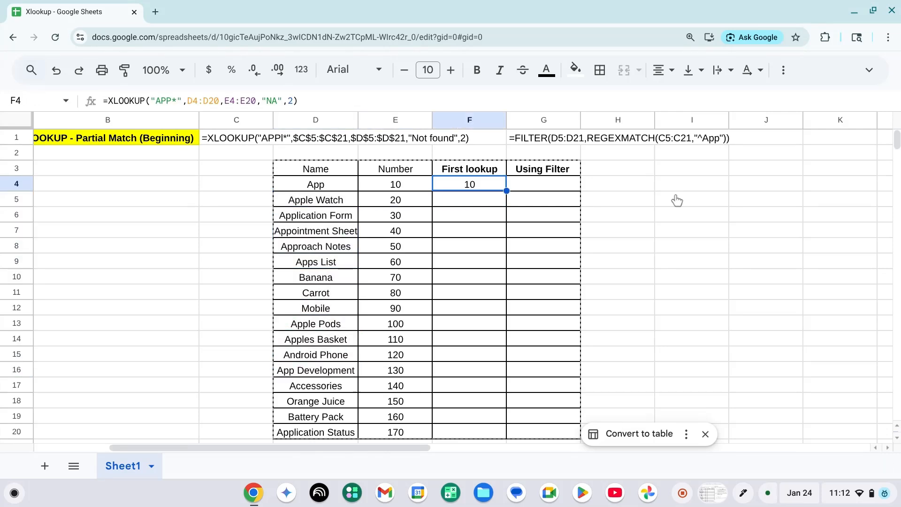
key("Down")
key("Up")
key("F2")
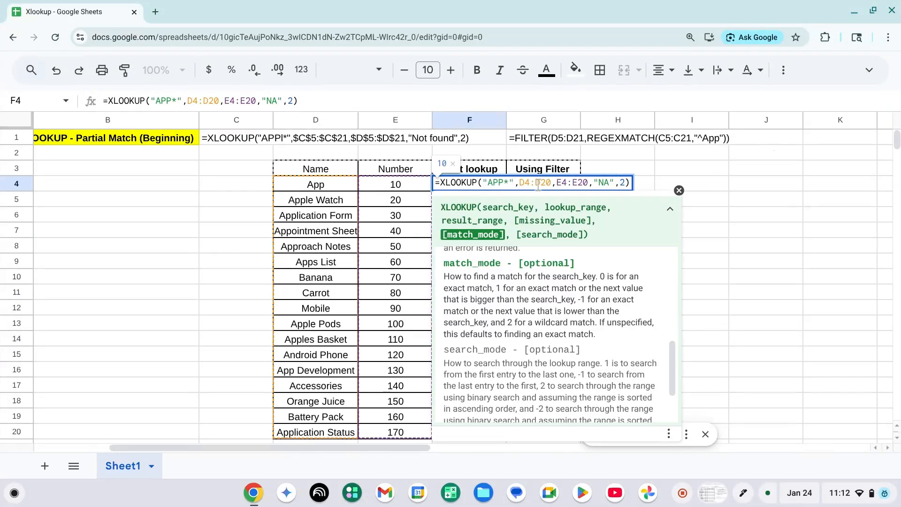
left_click(523, 184)
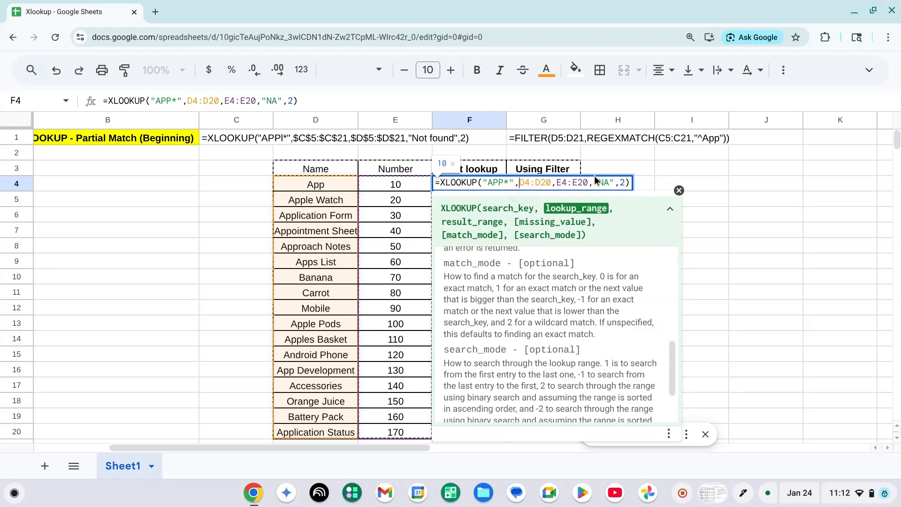
type("$D")
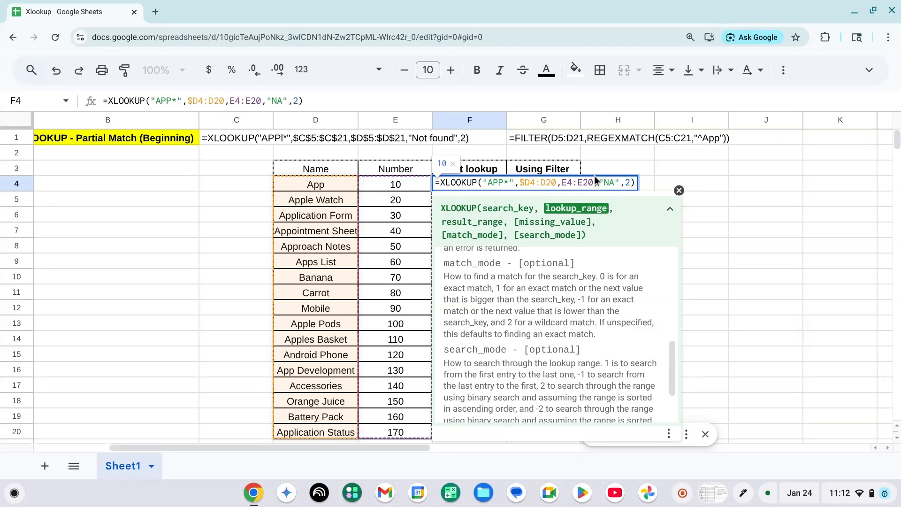
type("$")
key("Right")
key("Right")
key("Right")
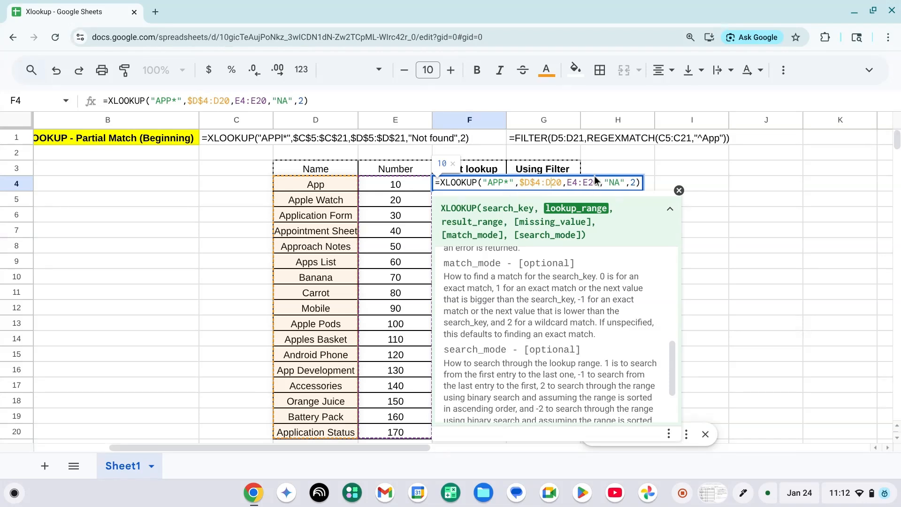
type("$")
key("Right")
type("$")
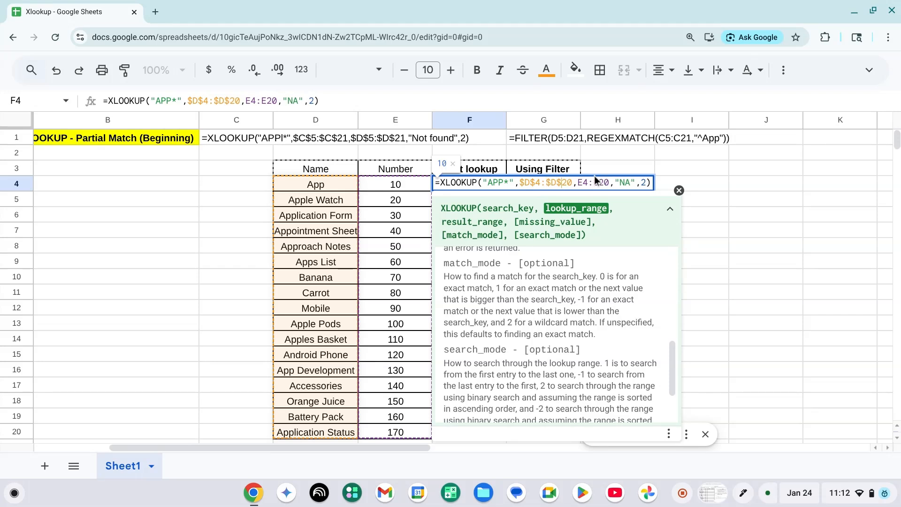
Make the result range in F4's XLOOKUP formula absolute as $E$4:$E$20 and enter the formula
key("Right")
key("Right")
key("Right")
type("$")
key("Right")
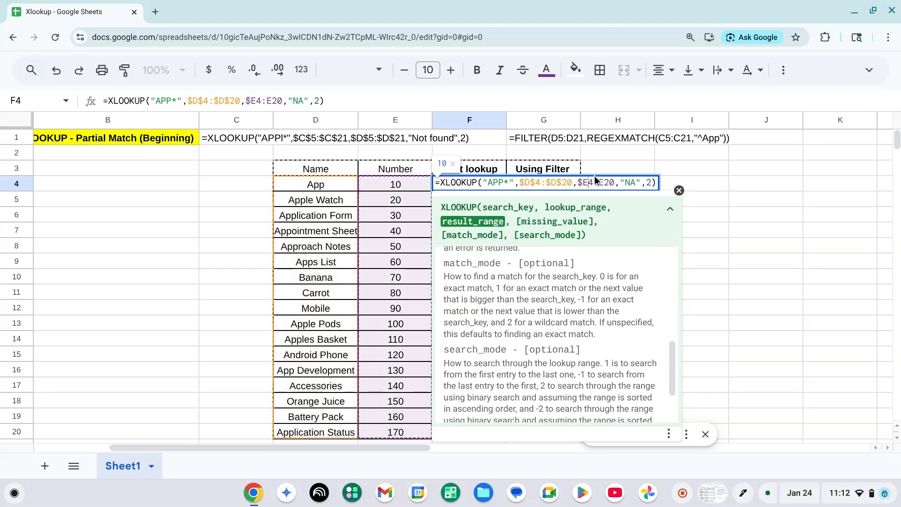
type("$D$")
key("Right")
type("$")
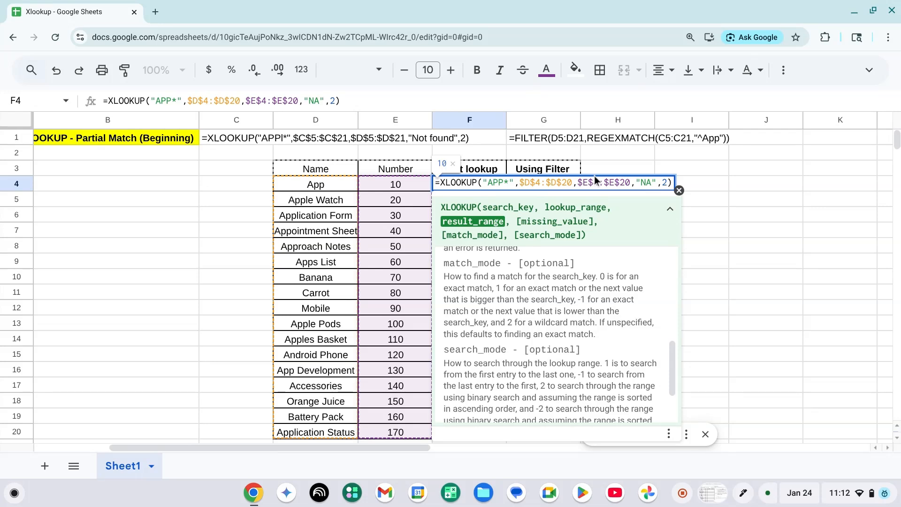
key("Return")
Try filling F4's XLOOKUP formula down through F12, and undo the fill
key("shift+Down")
key("shift+Down")
key("shift+Down")
key("shift+Down")
key("shift+Down")
key("shift+Down")
key("shift+Down")
key("shift+Down")
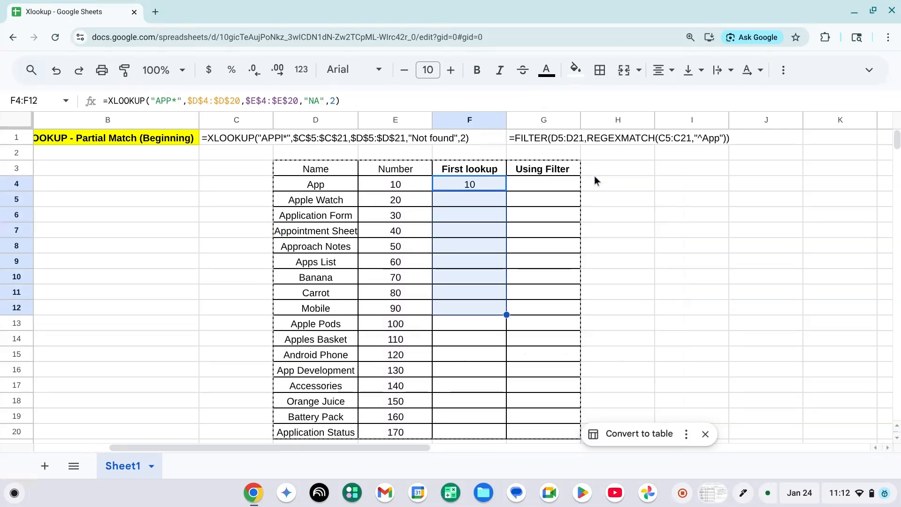
key("ctrl+d")
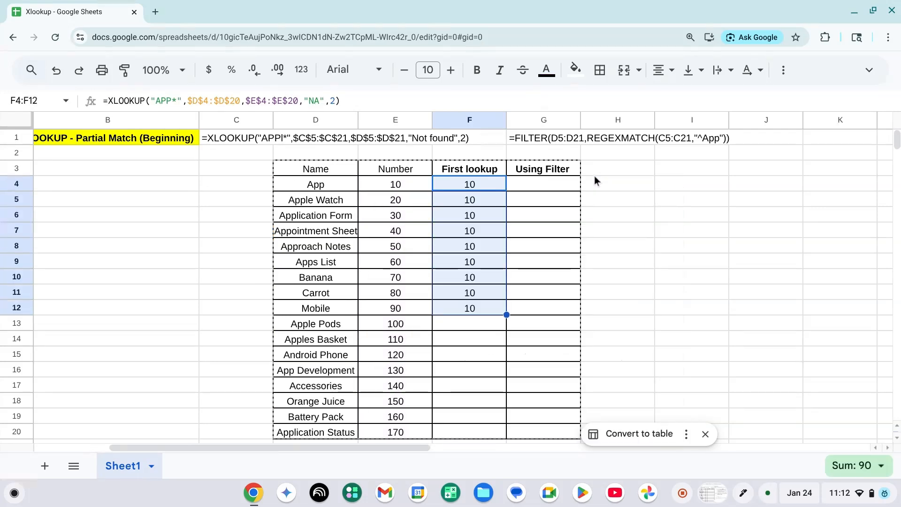
key("ctrl+z")
key("Right")
key("Left")
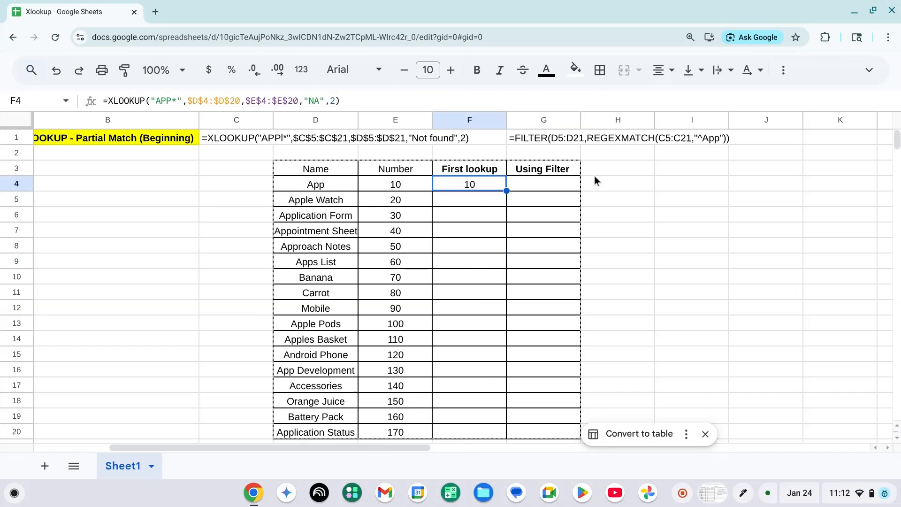
Review the XLOOKUP formula in F4, ending on the first empty cell under Using Filter
key("Left")
key("Right")
key("Return")
key("Escape")
key("Return")
key("Tab")
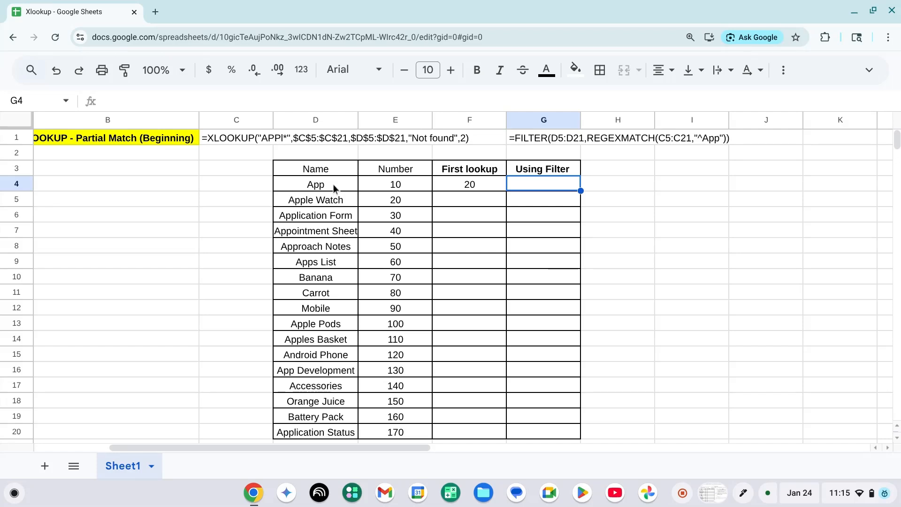
Start a FILTER formula in G4 with the Number values E4:E20 as its range
type("=F")
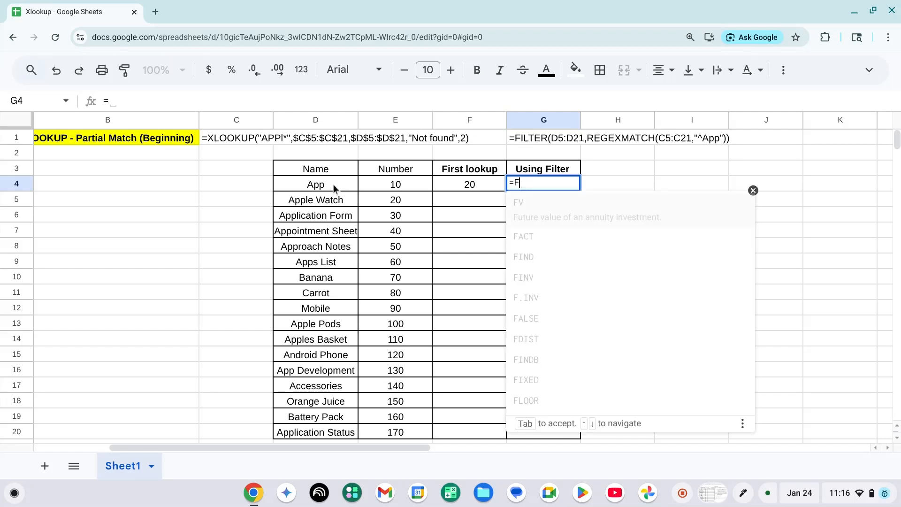
type("ilter")
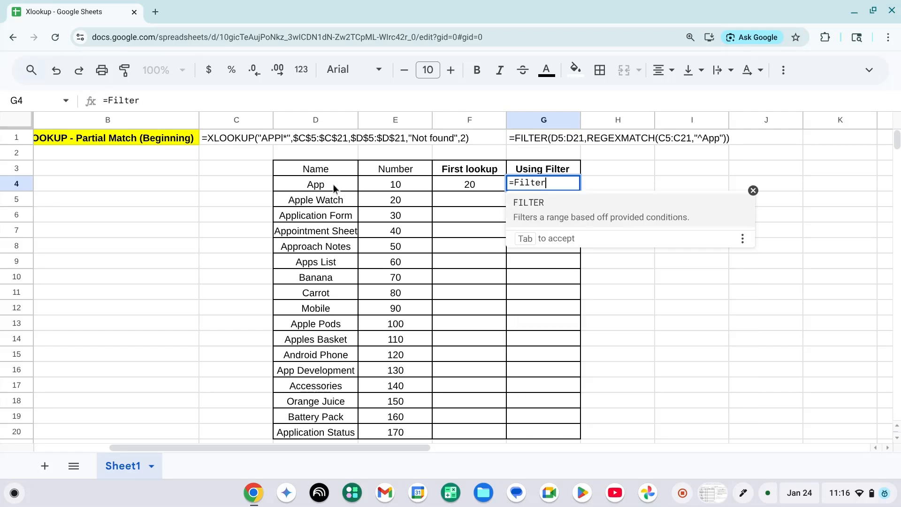
left_click(540, 202)
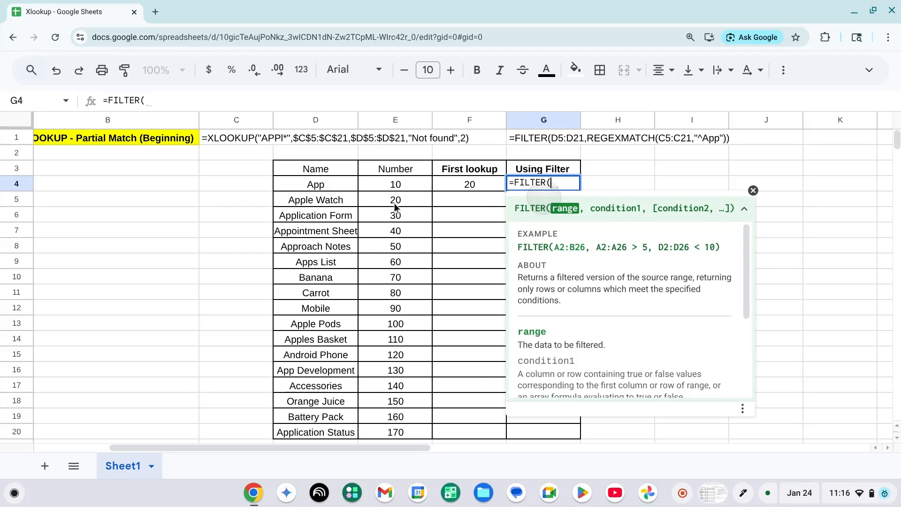
left_click(371, 193)
key("ctrl+shift+Down")
type(", ")
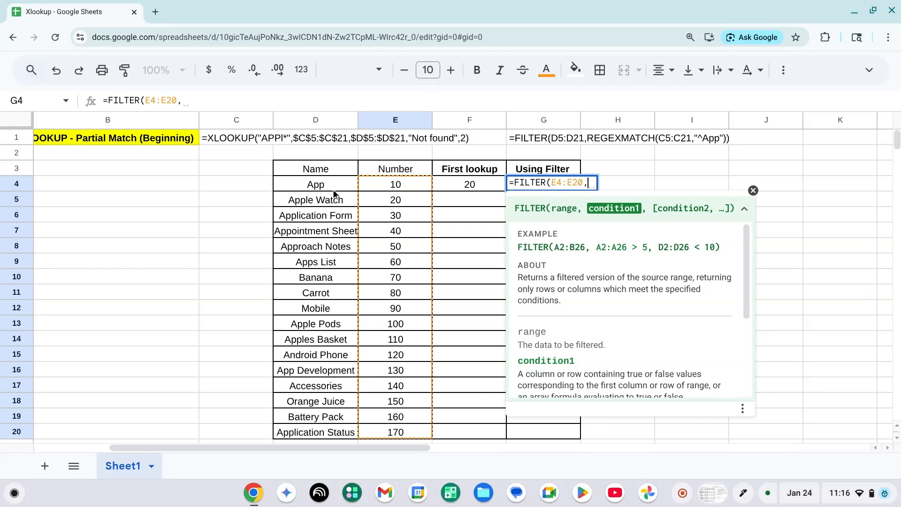
Add a REGEXMATCH condition testing D4:D20 against "^App" to the FILTER formula in G4, and enter it
type("Reg")
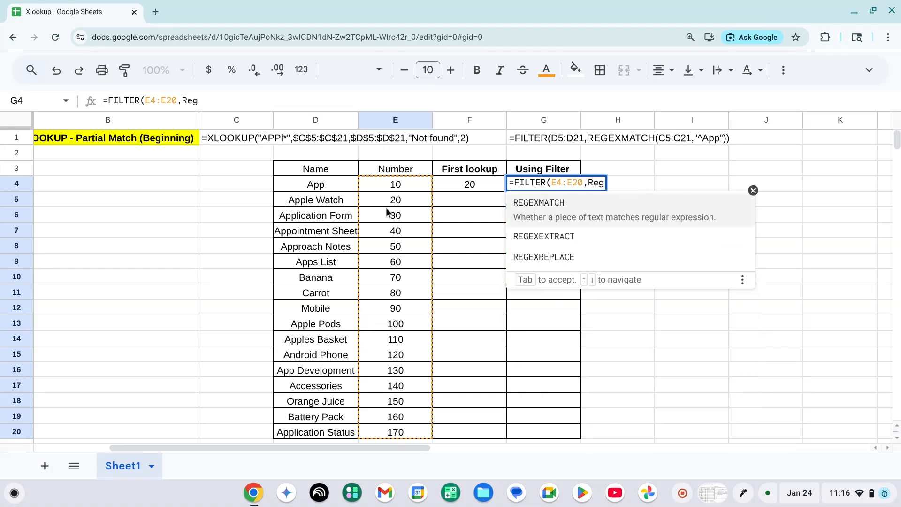
left_click(538, 205)
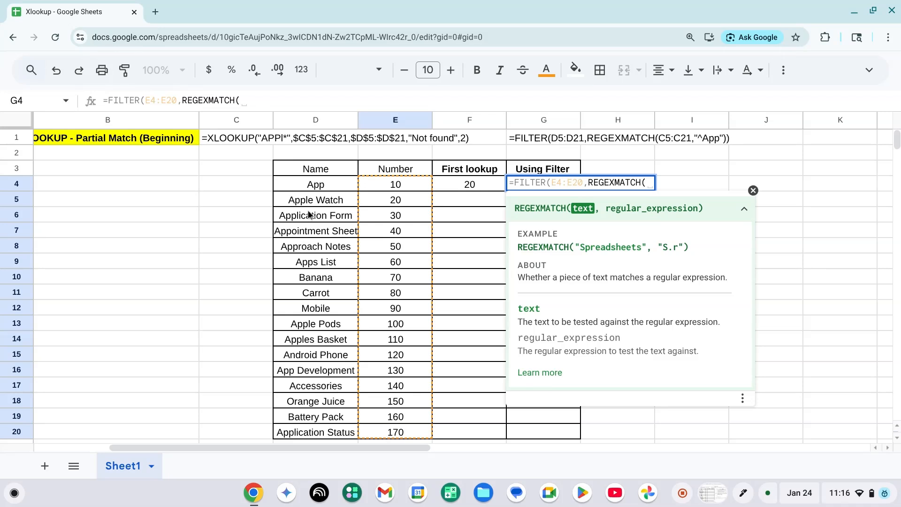
left_click(318, 185)
key("ctrl+shift+Down")
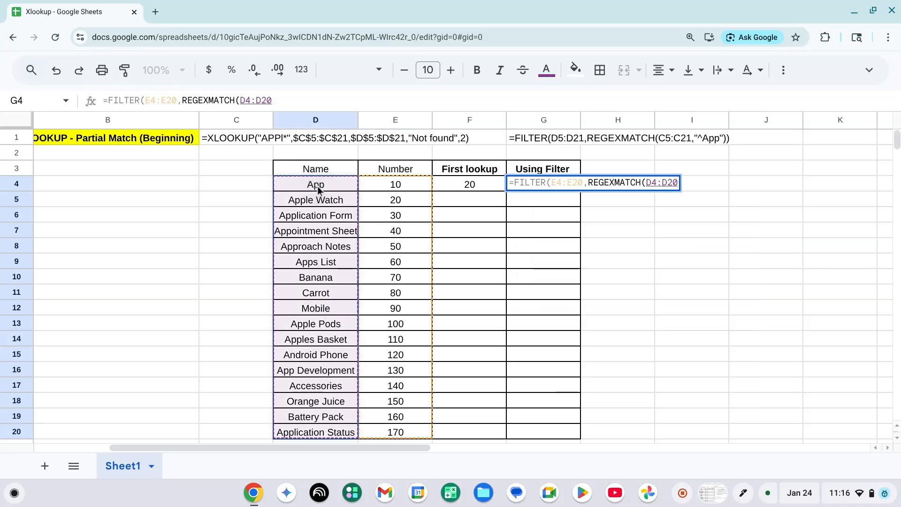
type(",")
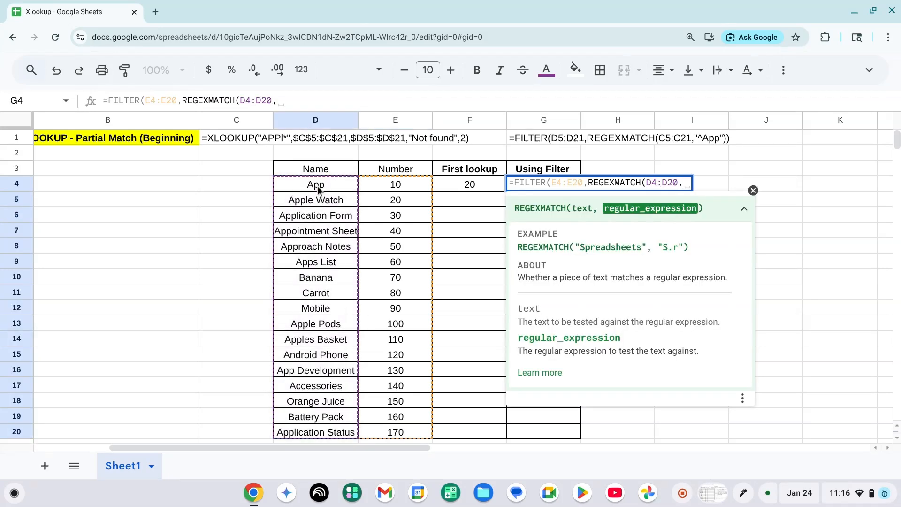
type("\"^App\"")
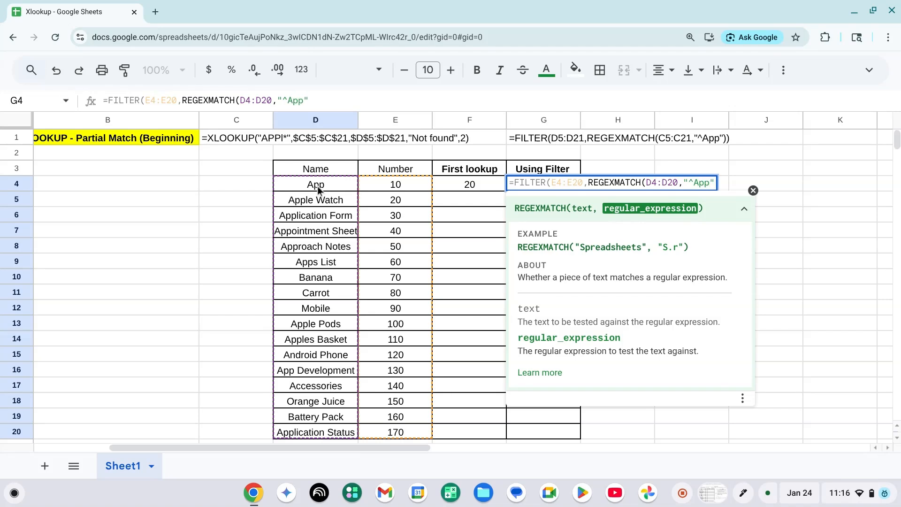
type("))")
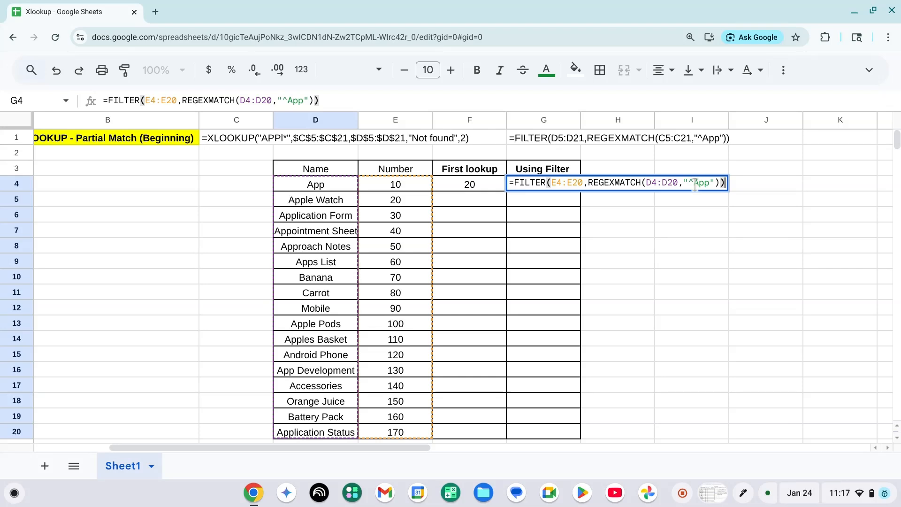
key("Tab")
Compare the XLOOKUP formula and result in F4 with the FILTER formula and result in G4
key("Left")
key("Right")
key("Left")
key("Left")
key("Left")
key("Left")
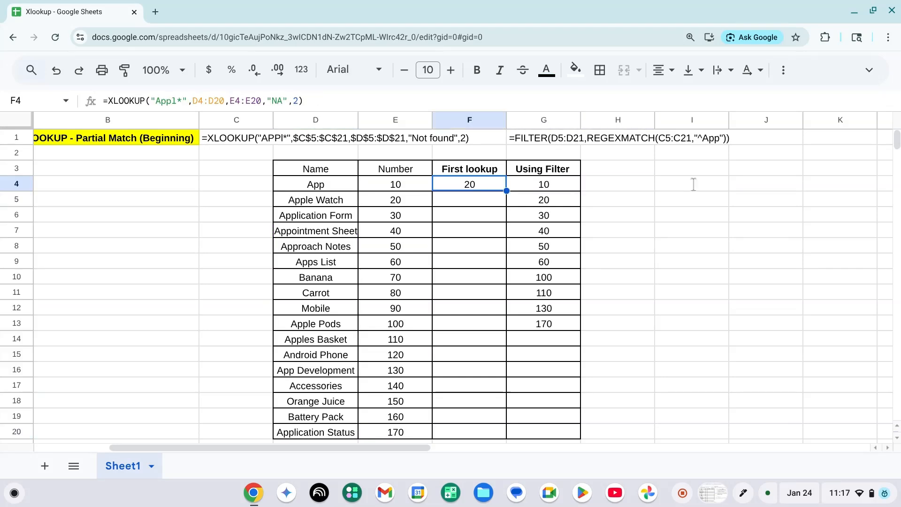
key("Right")
key("Right")
key("Right")
key("Left")
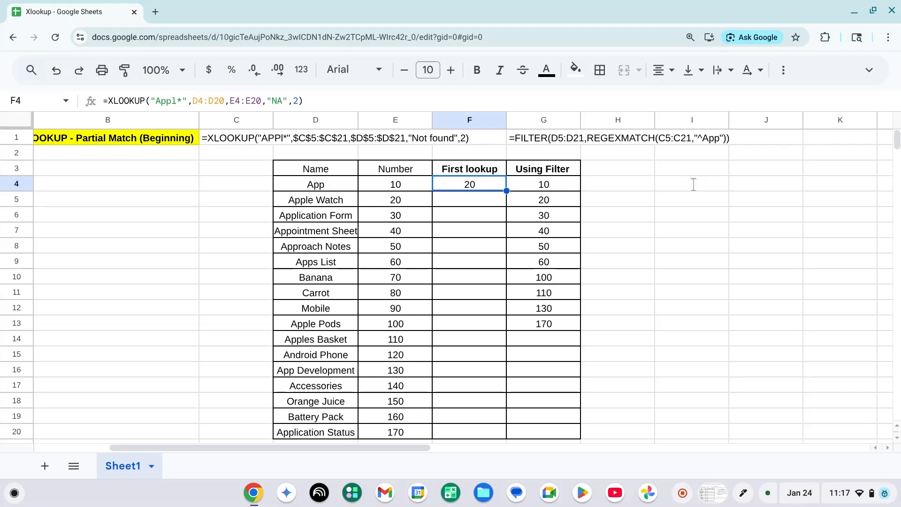
key("Left")
key("Left")
key("Right")
key("Right")
key("Right")
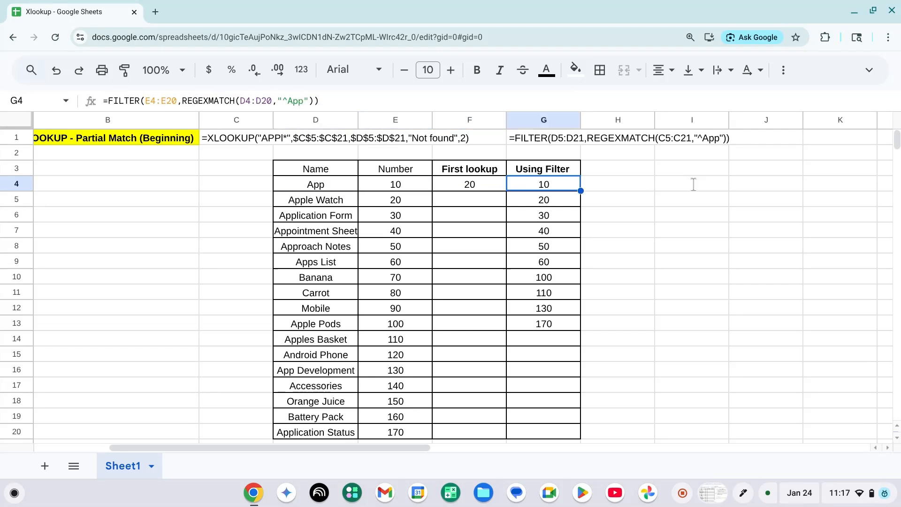
Check the FILTER results in G4:G13 against the App names and their numbers in columns D and E
key("ctrl+shift+Down")
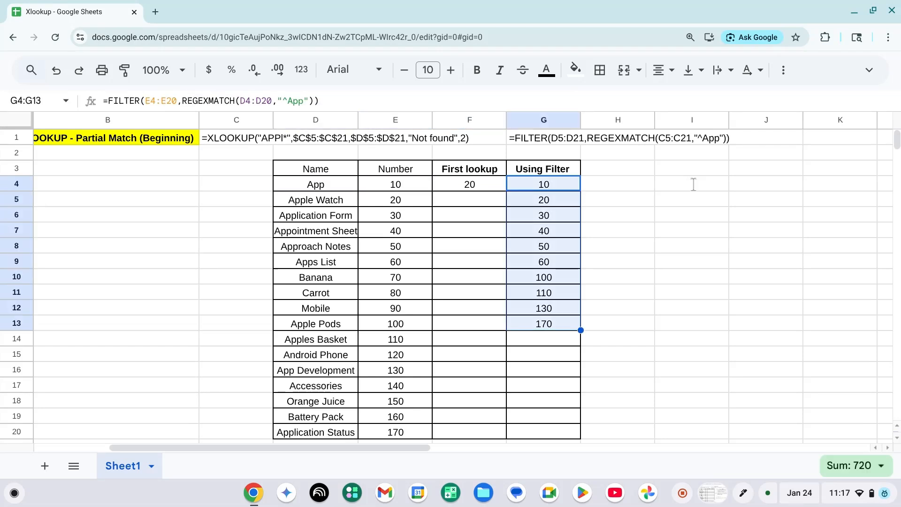
key("Down")
key("Down")
key("Down")
key("Down")
key("Down")
key("Down")
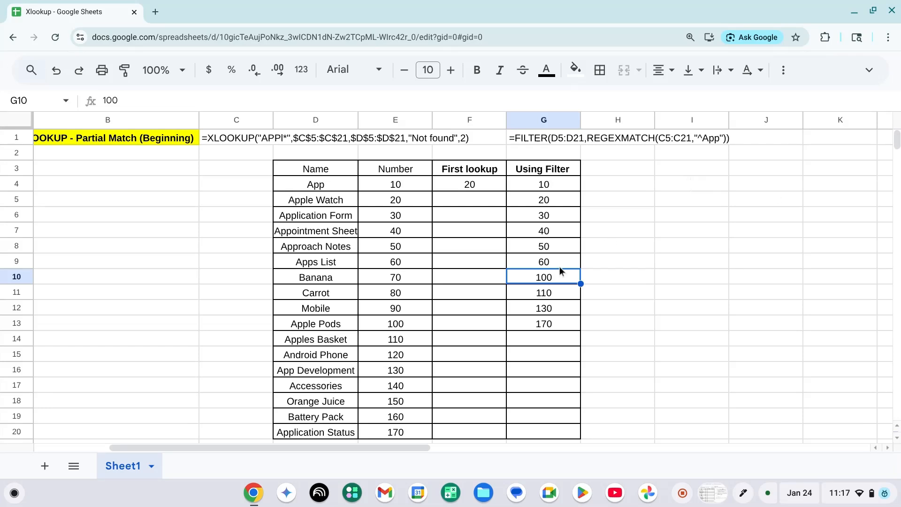
left_click(294, 436)
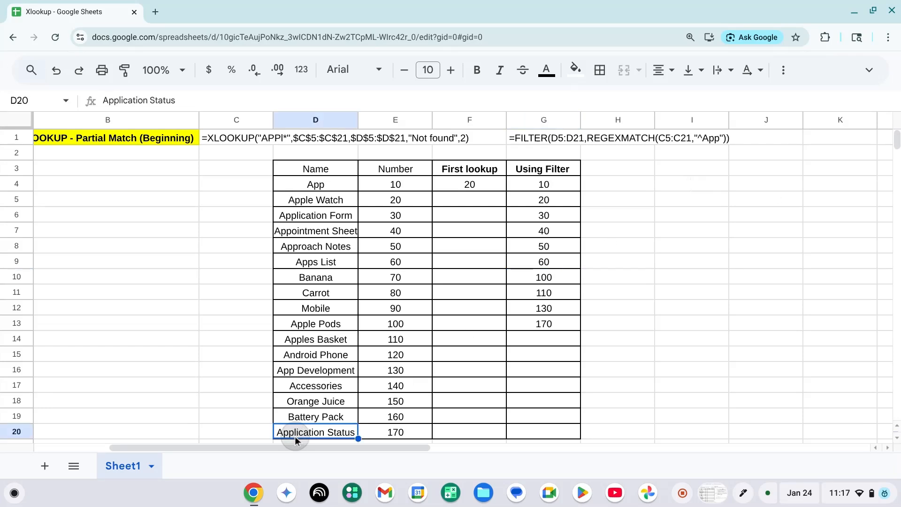
left_click(555, 338)
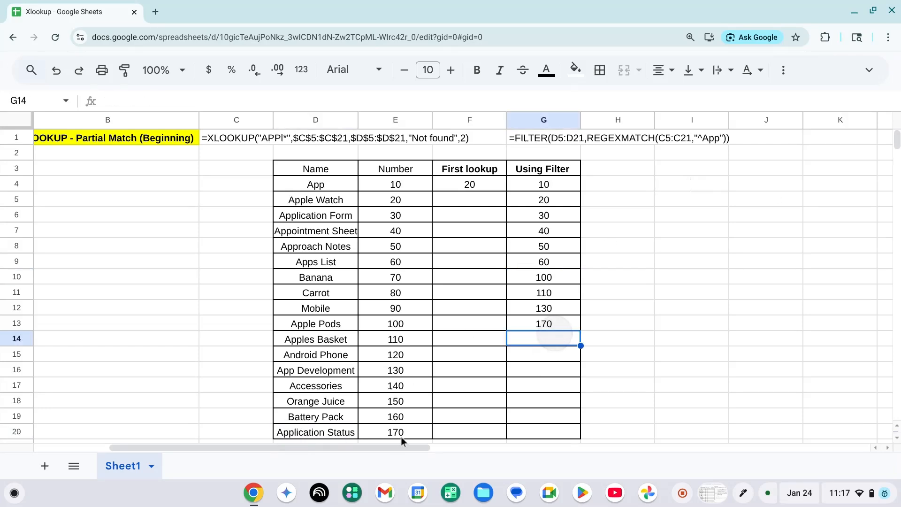
left_click(394, 373)
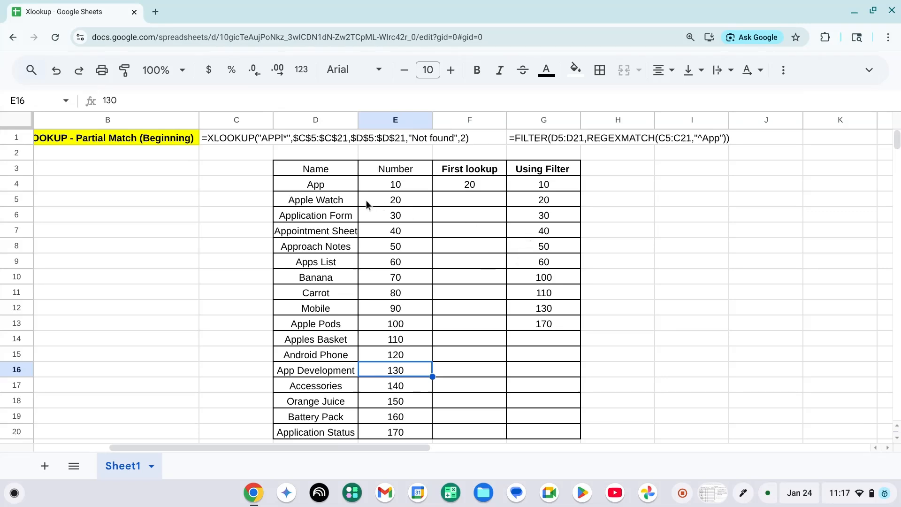
scroll(335, 194, "left", 1)
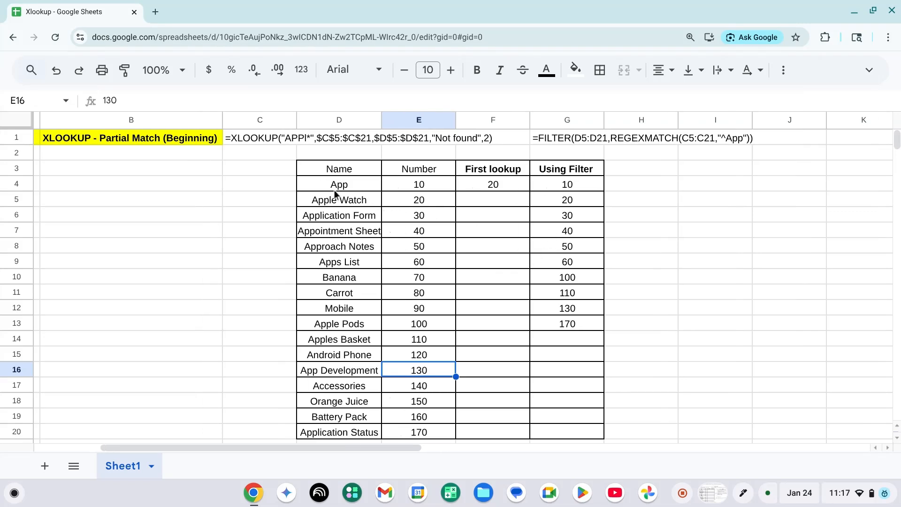